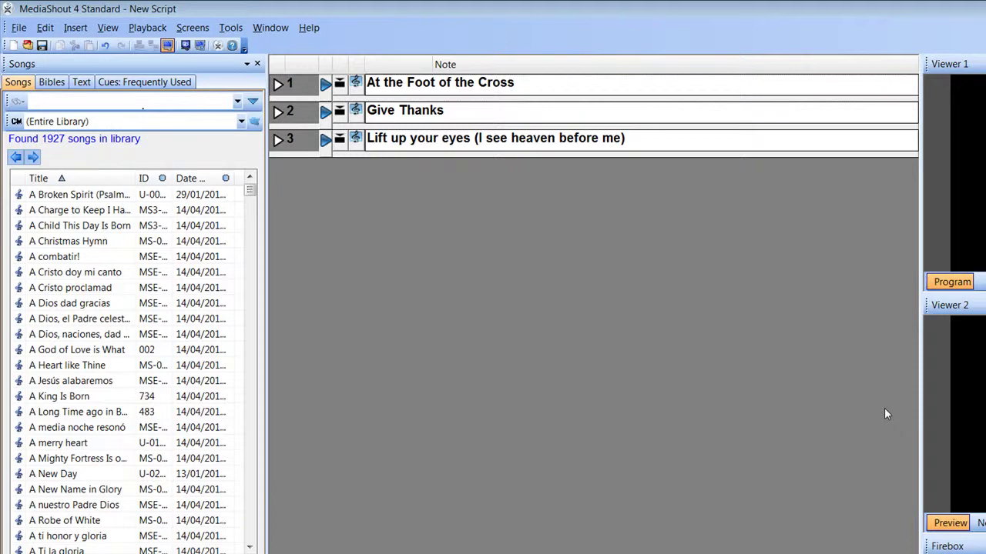
Step: Search the song library for 'At the foot' so only At the Foot of the Cross is listed
left_click(83, 100)
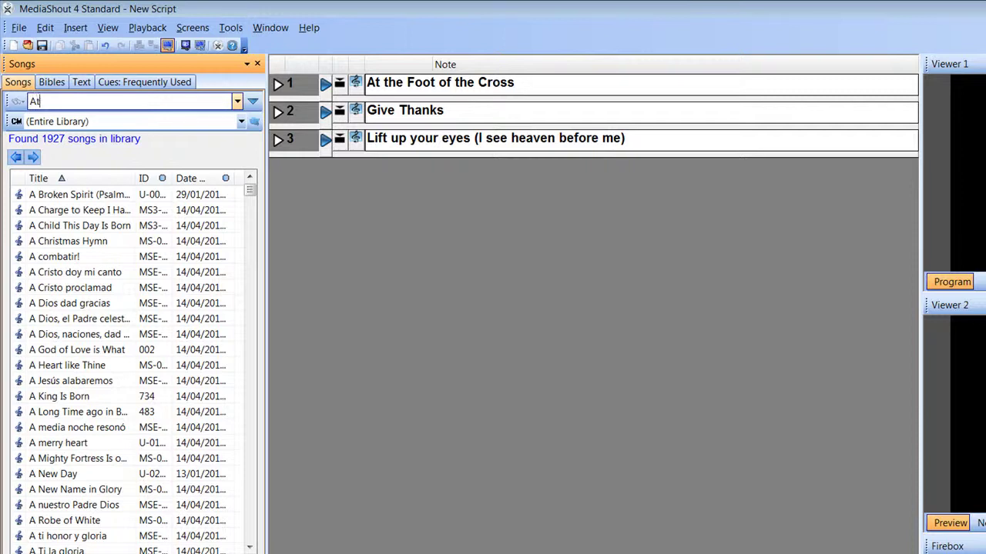
type("At the foot of the cross")
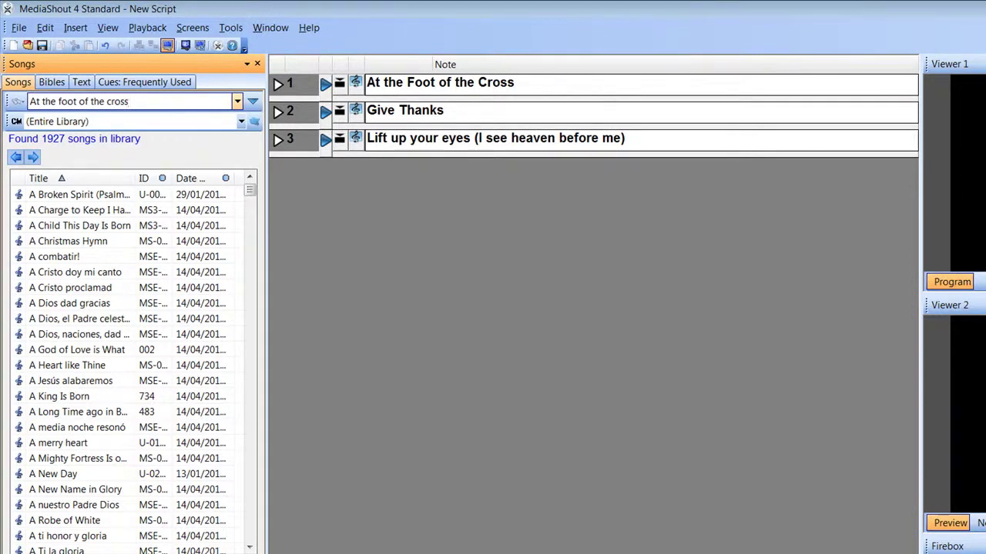
key("Return")
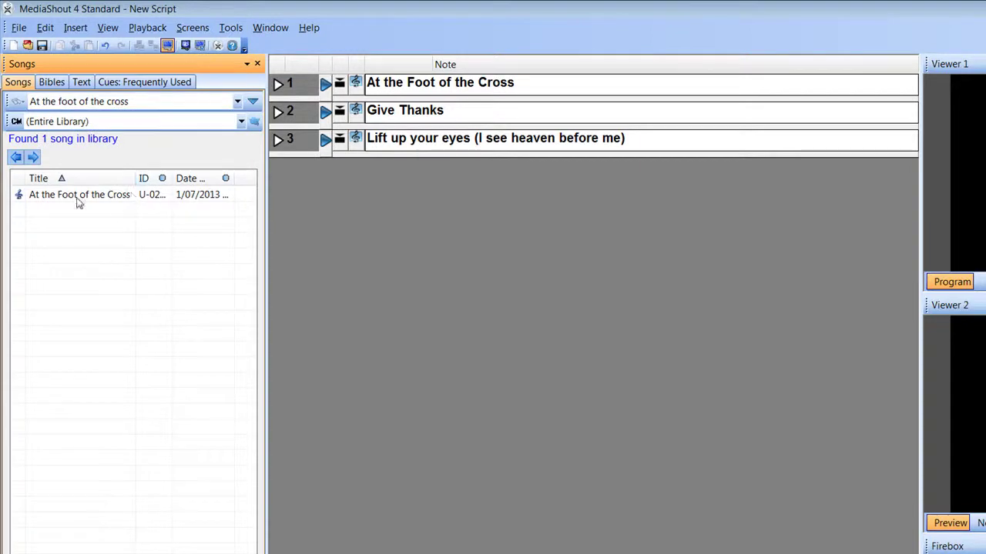
Step: Open At the Foot of the Cross in the song editor via its right-click Edit Song option
mouse_move(118, 197)
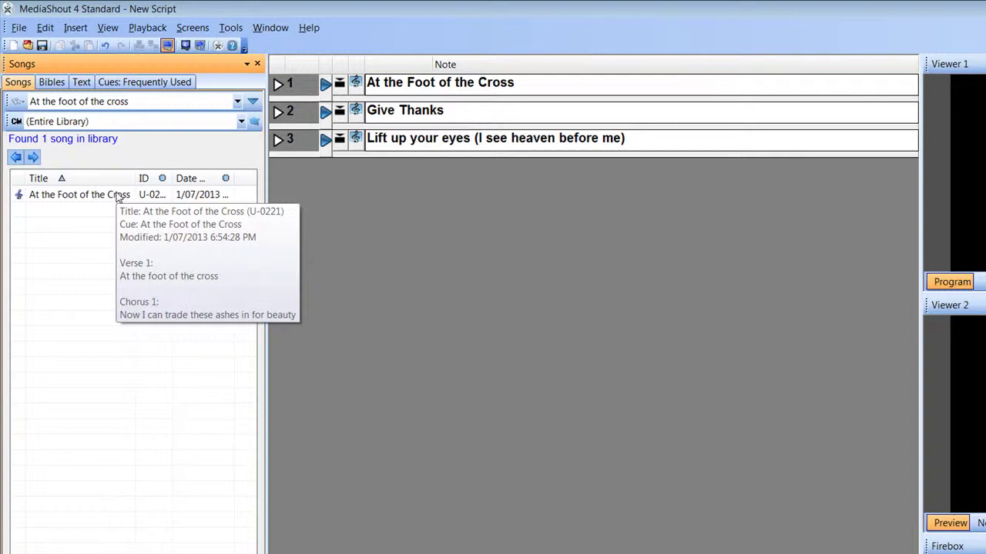
right_click(118, 197)
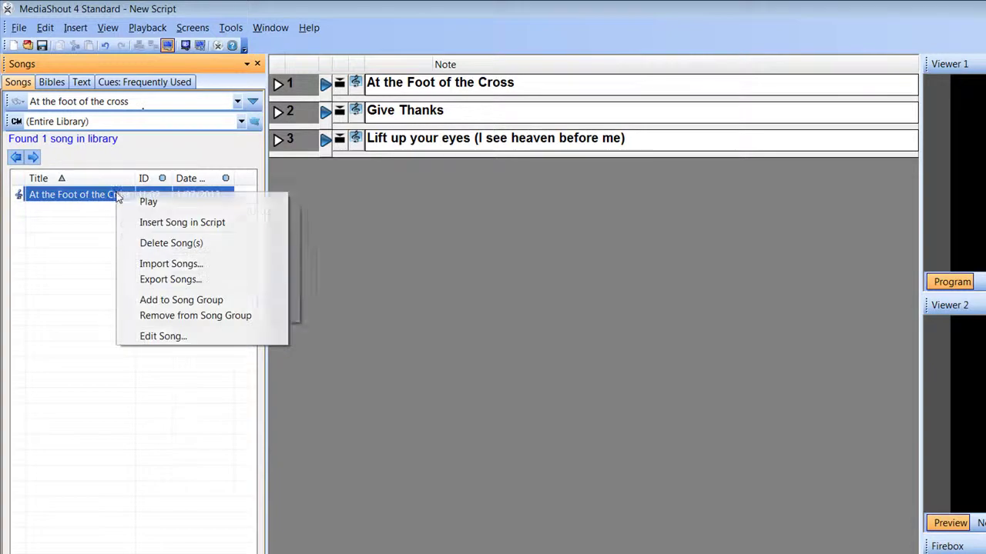
left_click(163, 336)
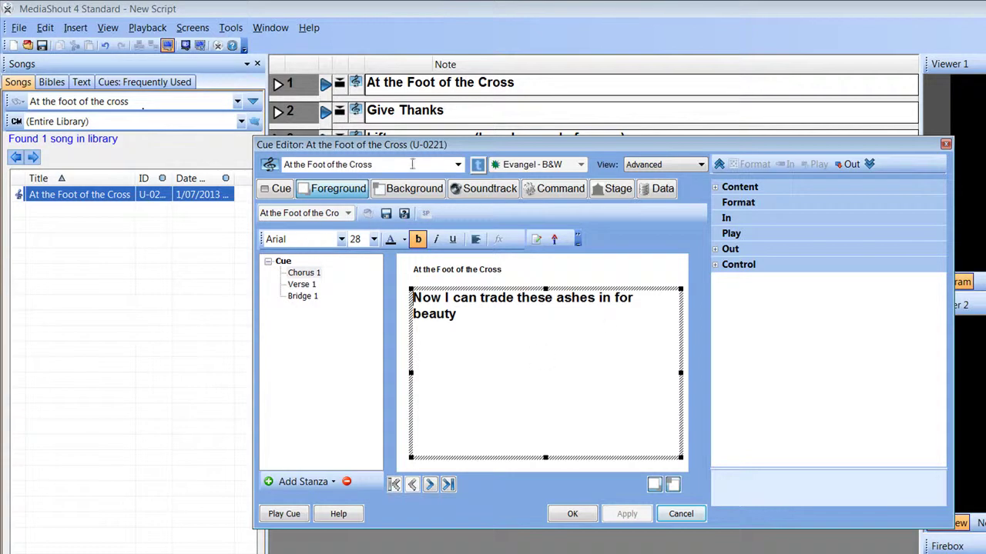
left_click_drag(471, 149, 434, 152)
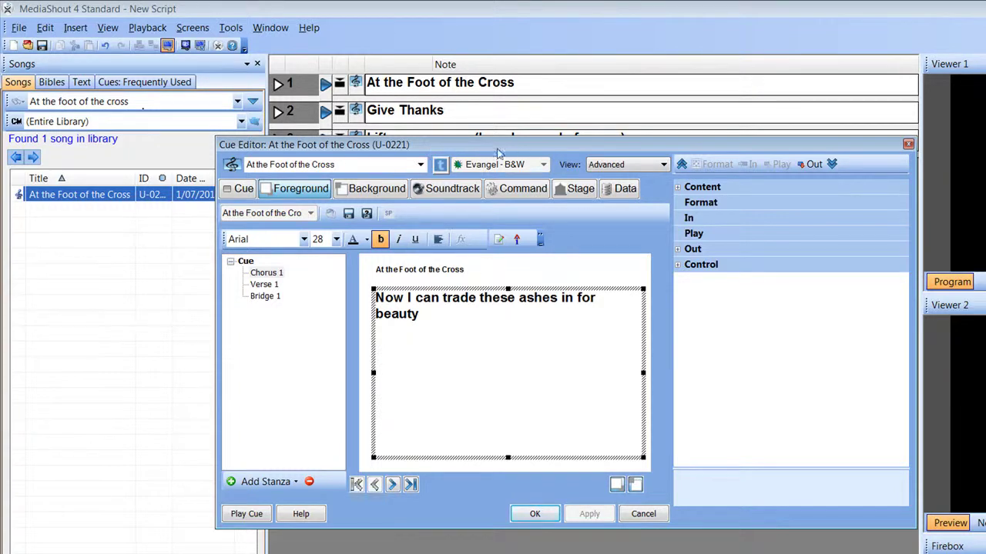
left_click(437, 122)
left_click_drag(475, 149, 474, 156)
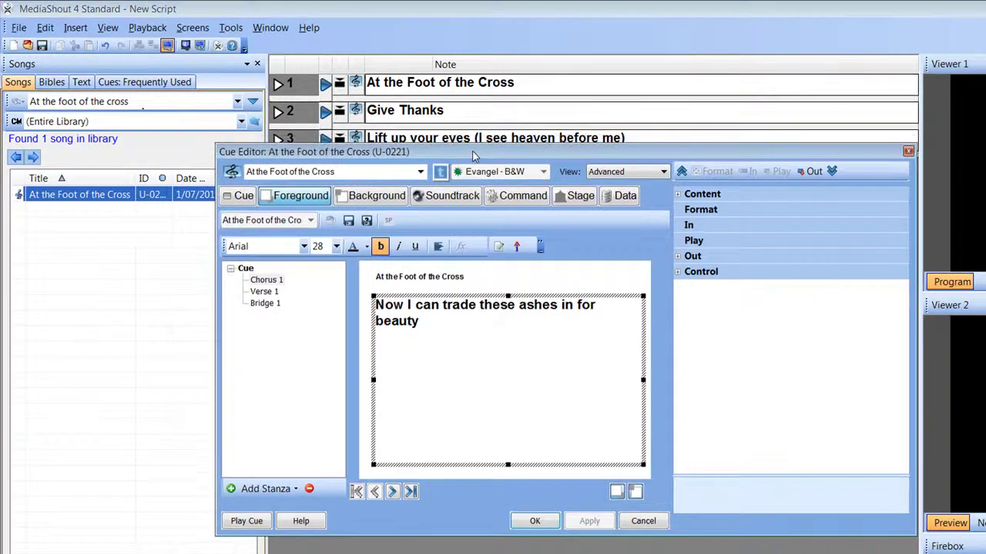
Step: Review the Verse 1, Bridge 1 and Chorus 1 stanza lyrics
left_click(265, 292)
left_click(264, 302)
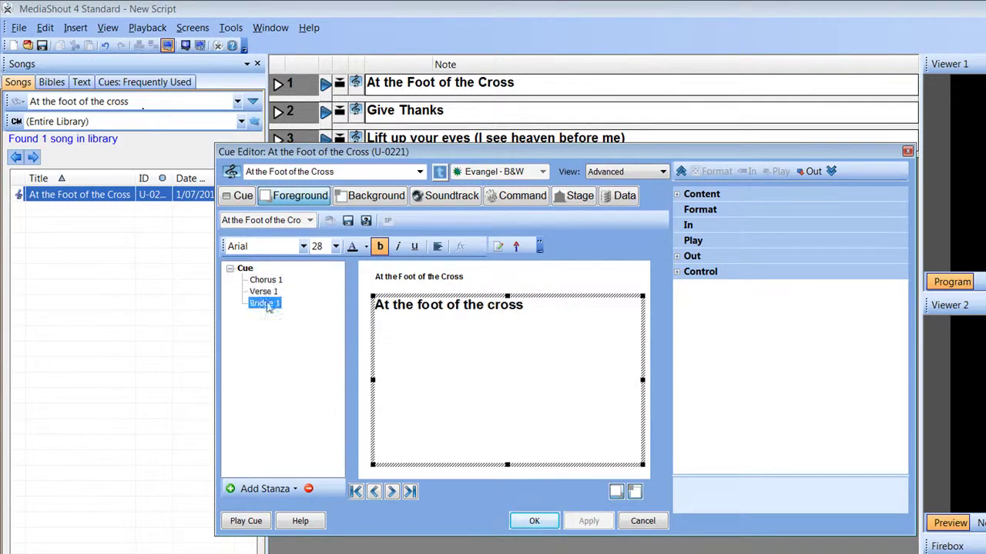
left_click(273, 280)
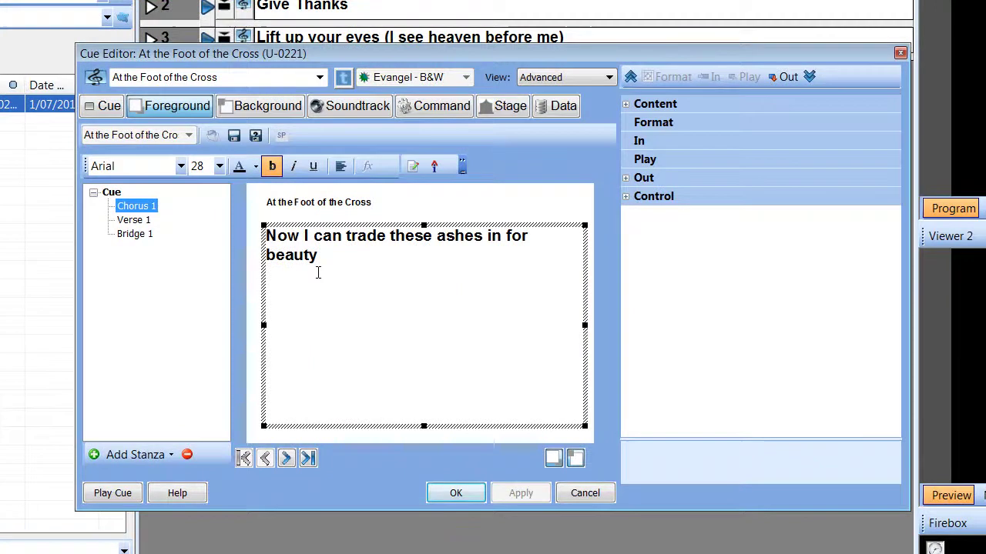
left_click(324, 261)
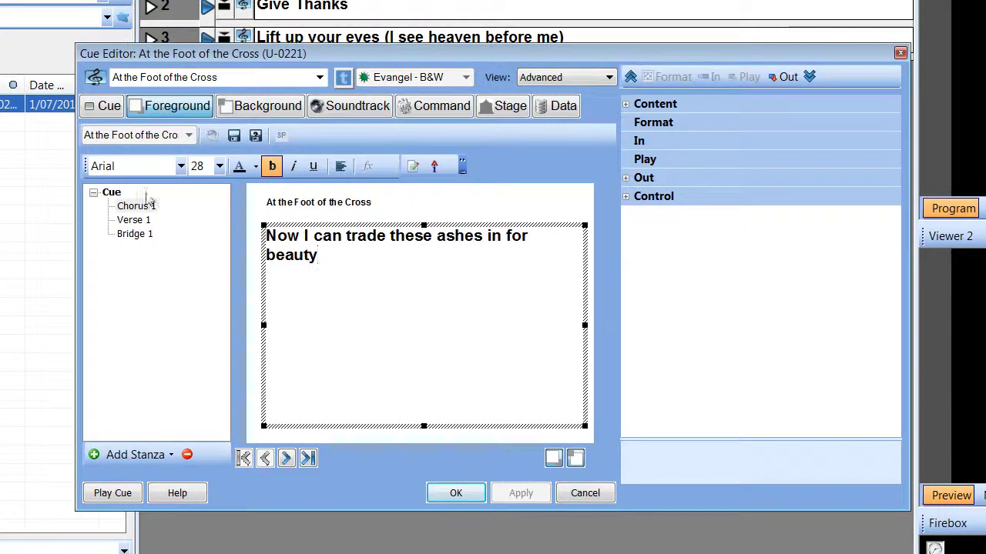
Step: Add a second Verse 1 line reading 'Where grace and suffering meet'
left_click(145, 223)
left_click(468, 242)
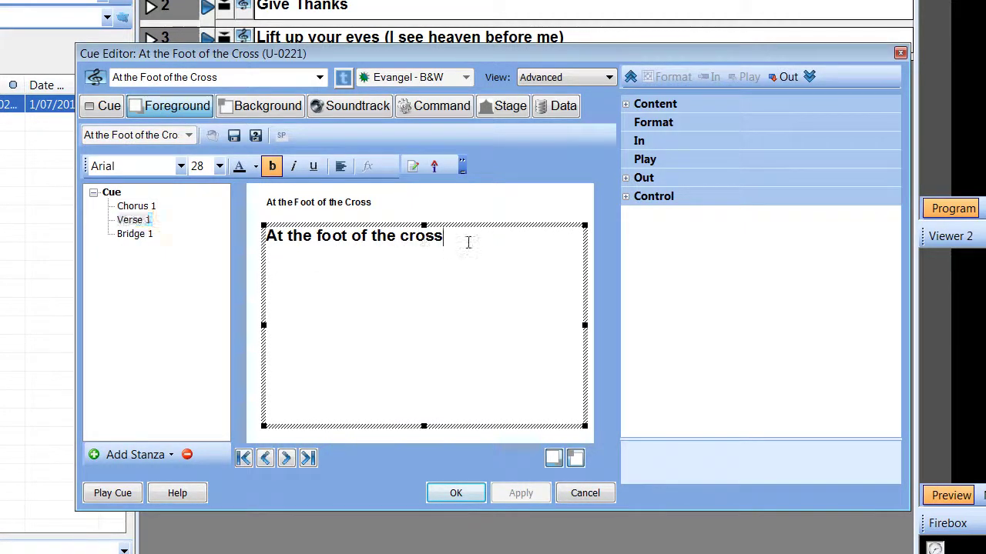
key("Return")
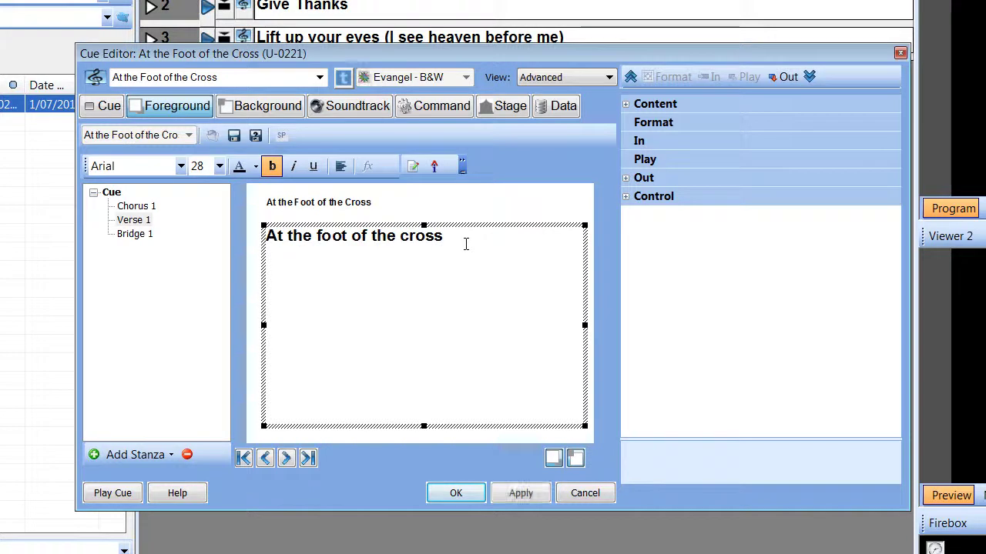
type("Where g")
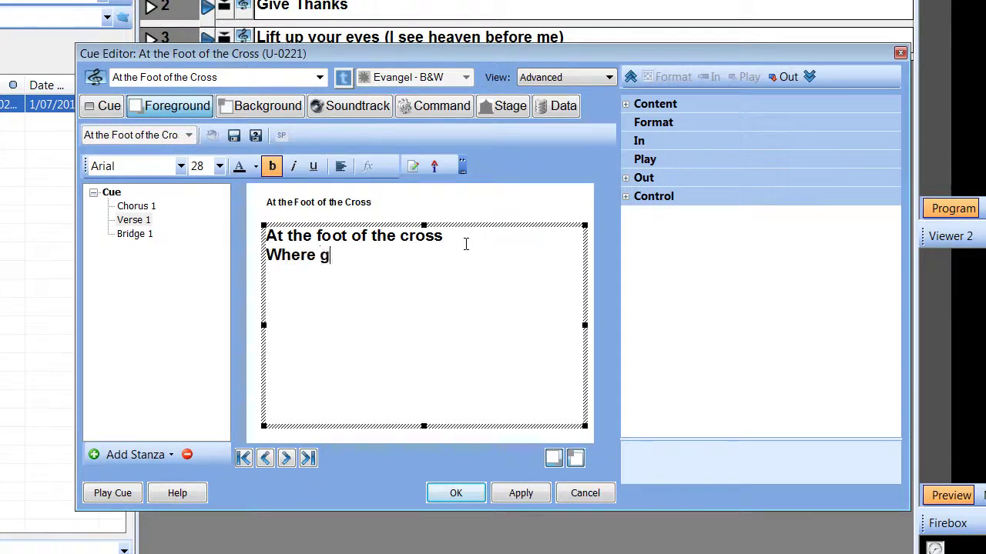
type("race an")
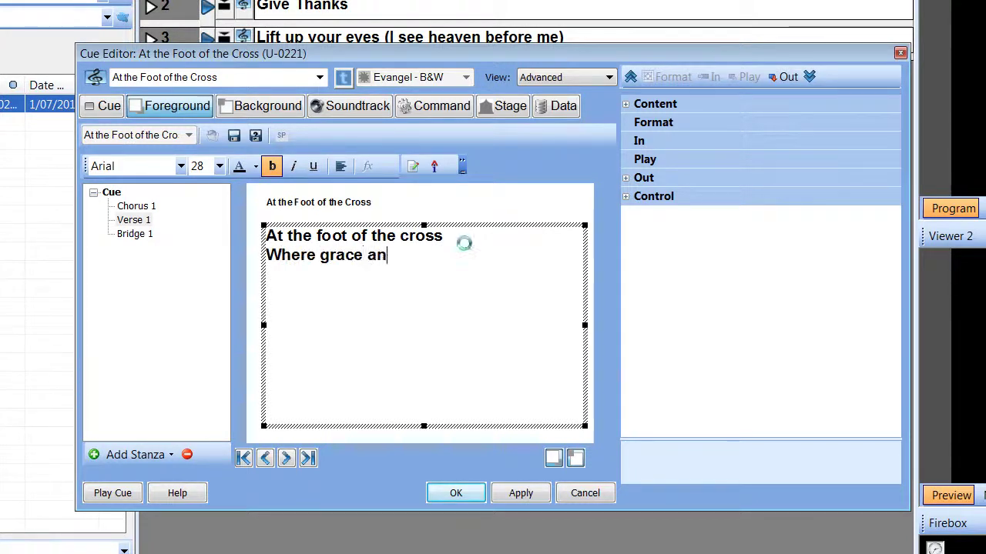
type("d suffering meet")
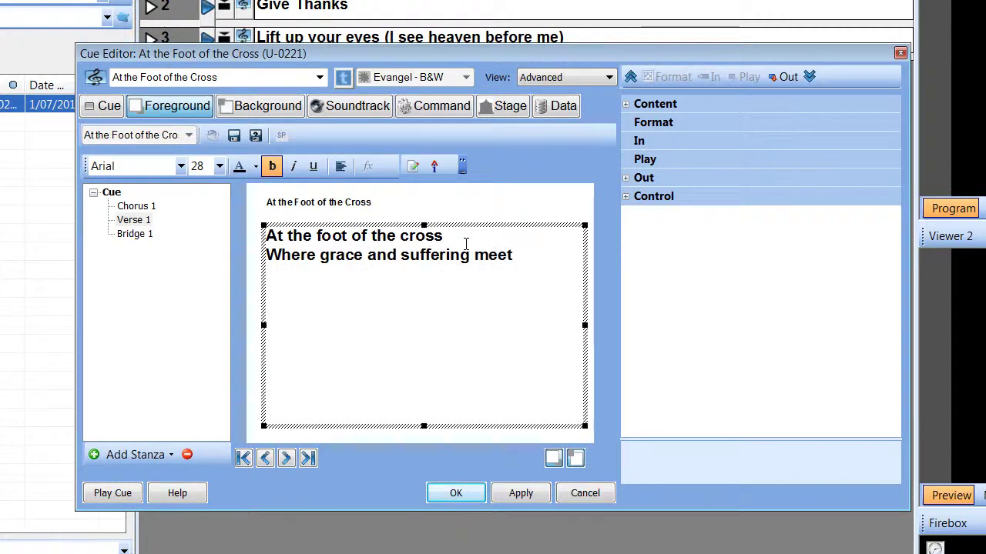
Step: Split Chorus 1 before 'in' into 'In for beauty' and add 'And wear forgiveness like a crown'
left_click(138, 206)
left_click(332, 255)
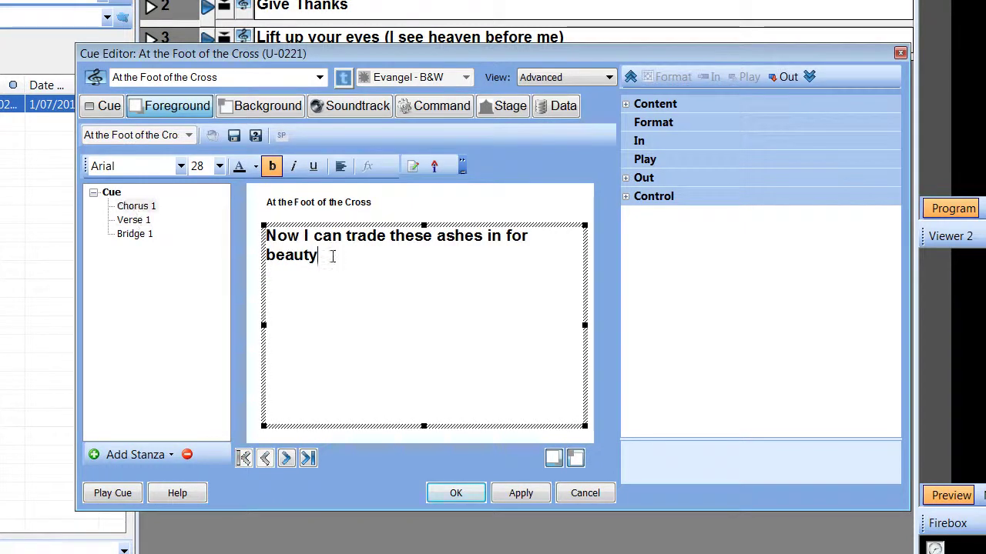
left_click(490, 239)
key("Return")
key("Delete")
type("In for beauty ")
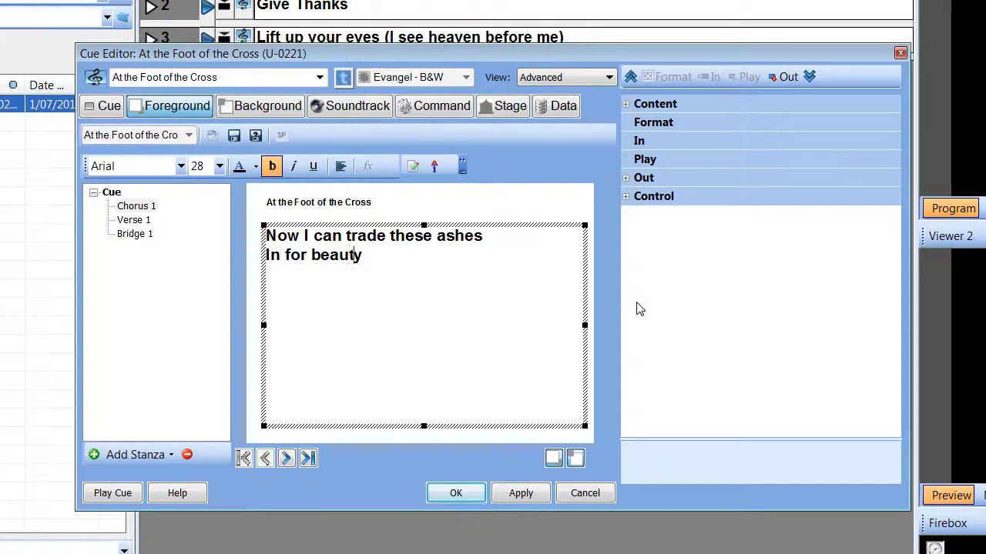
type("And wear fo")
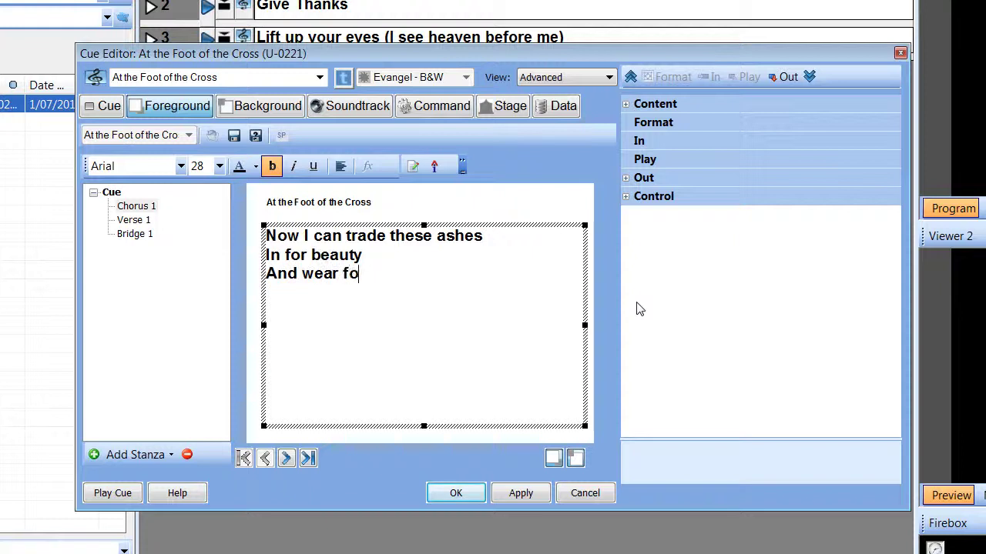
type("rgiveness like ")
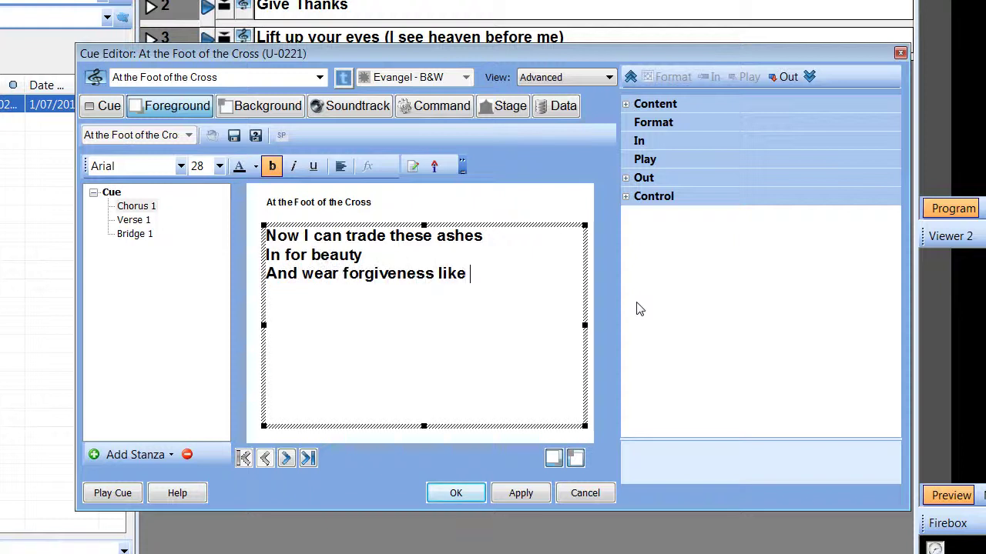
type("a crown")
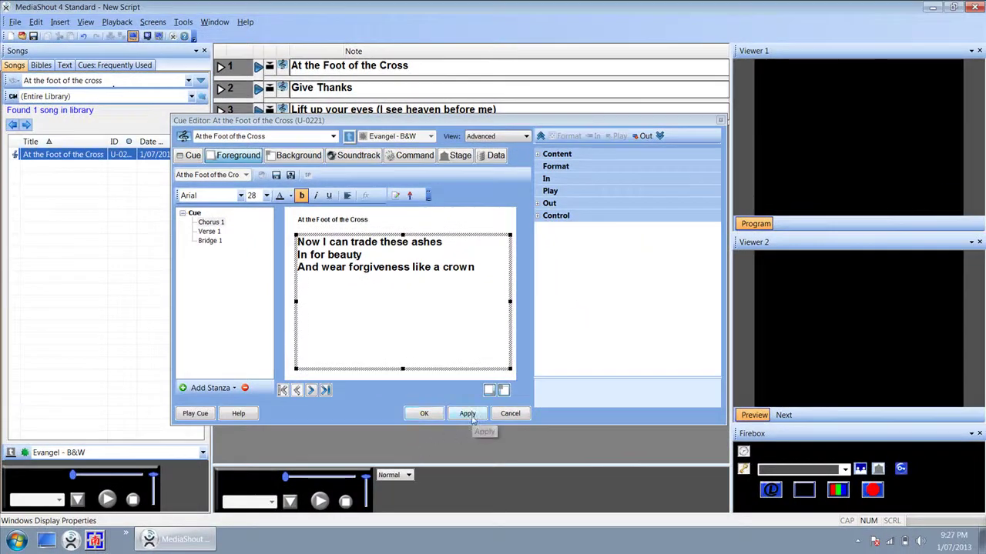
Step: Apply the lyric edits and refresh the script's song cue from the updated song record
left_click(468, 414)
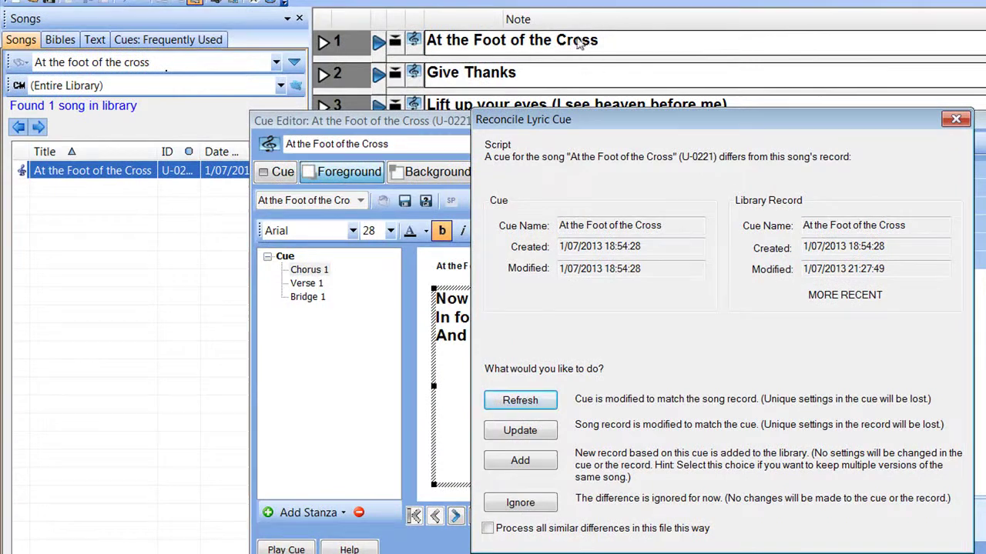
left_click(520, 400)
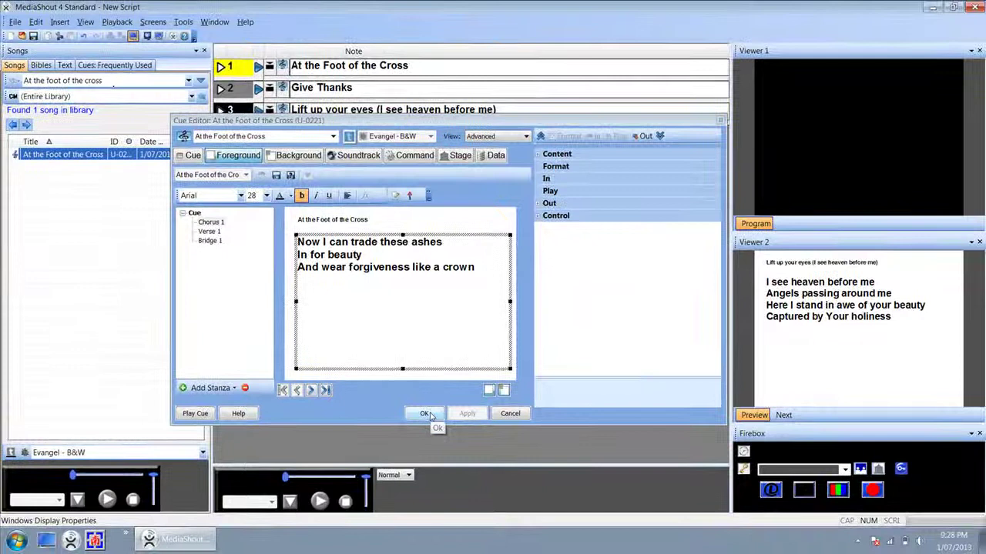
Step: Close the song editor, then open the first cue's editor on its Foreground stanza list
left_click(426, 415)
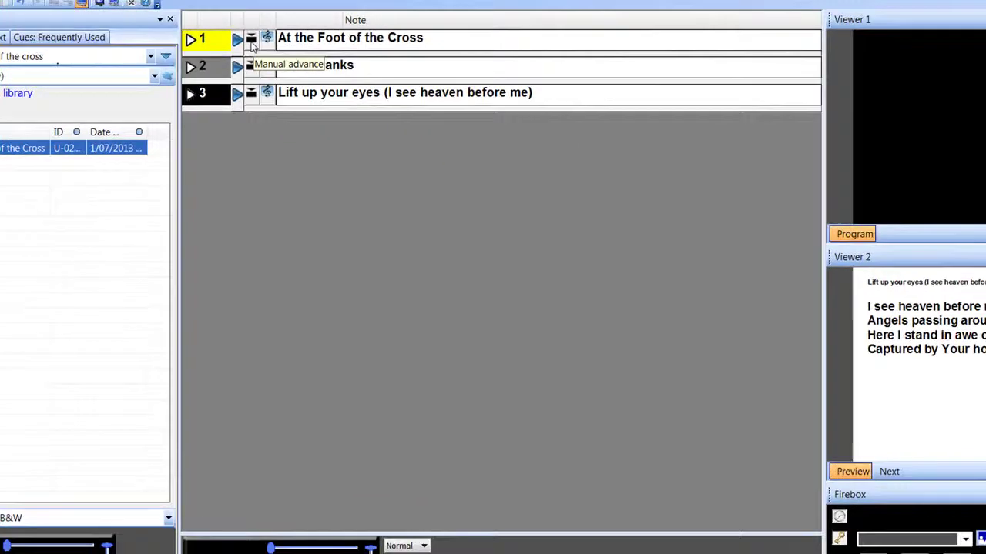
left_click(406, 110)
left_click(250, 40)
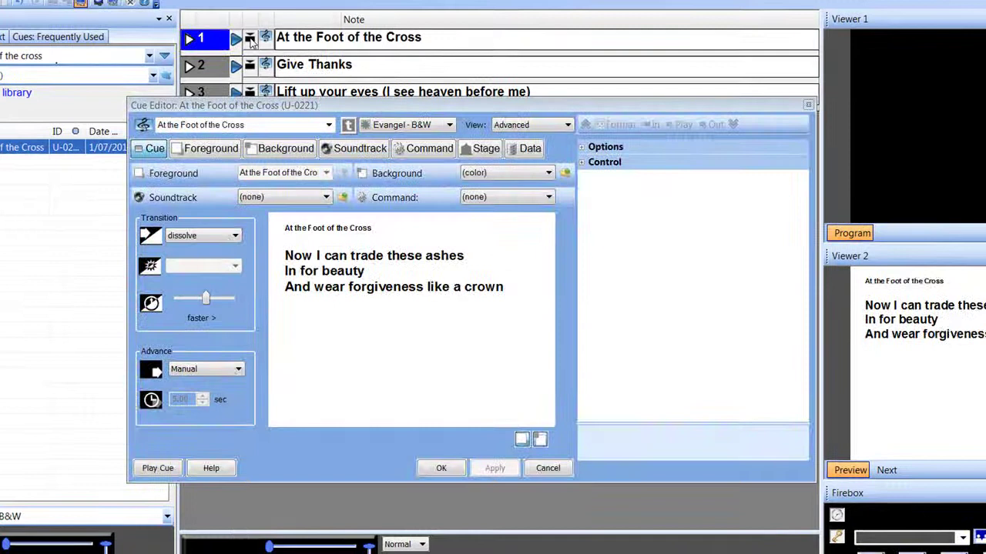
left_click_drag(405, 103, 425, 60)
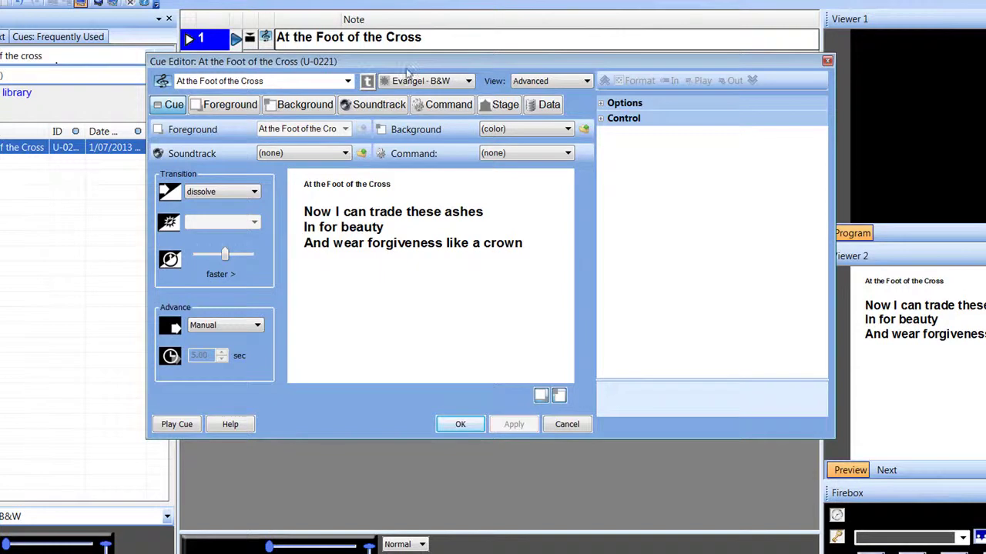
left_click(222, 107)
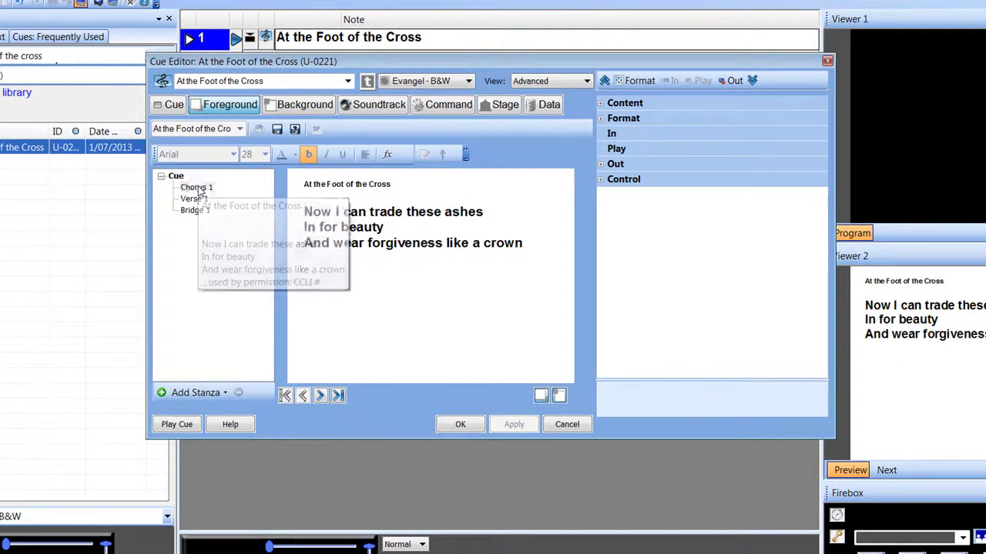
left_click(197, 187)
left_click(193, 198)
left_click(197, 189)
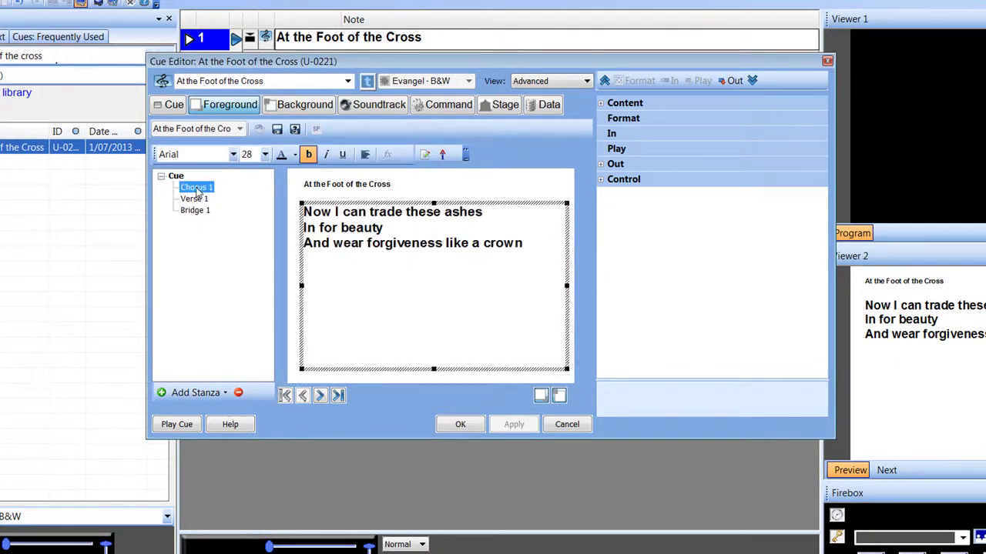
left_click_drag(429, 227, 478, 244)
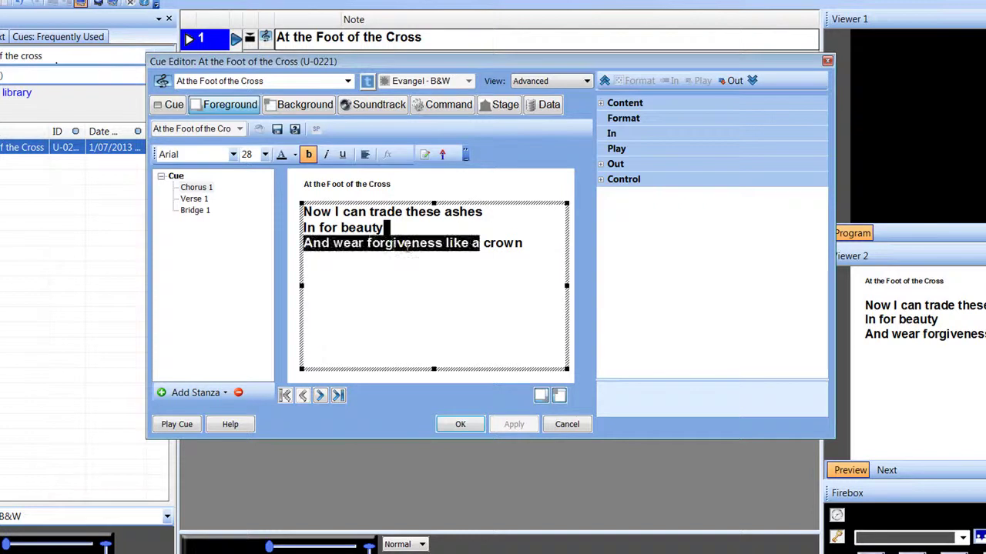
left_click(419, 247)
left_click(211, 292)
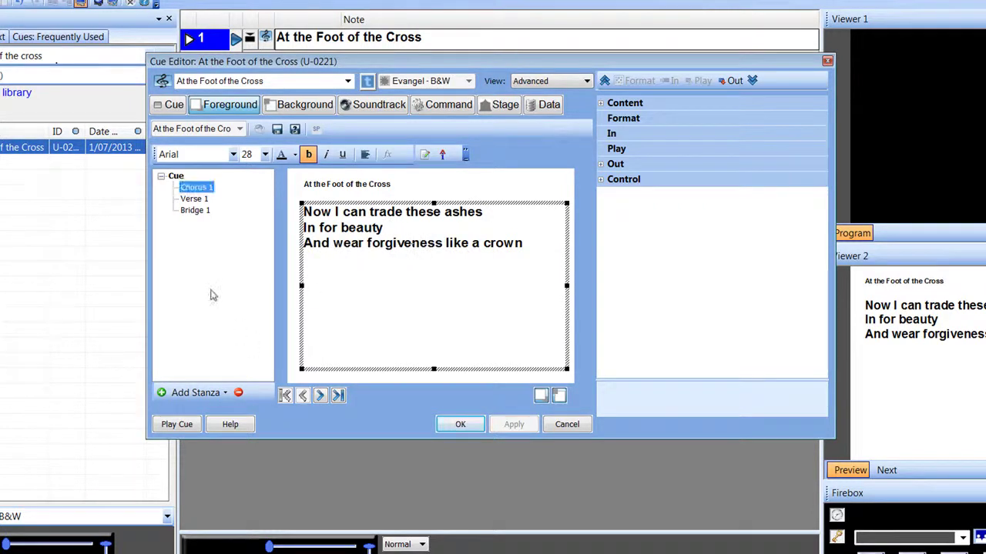
Step: Create a Verse 2 stanza with lines 'At the foot of the cross' / 'Where I am made complete'
left_click(226, 394)
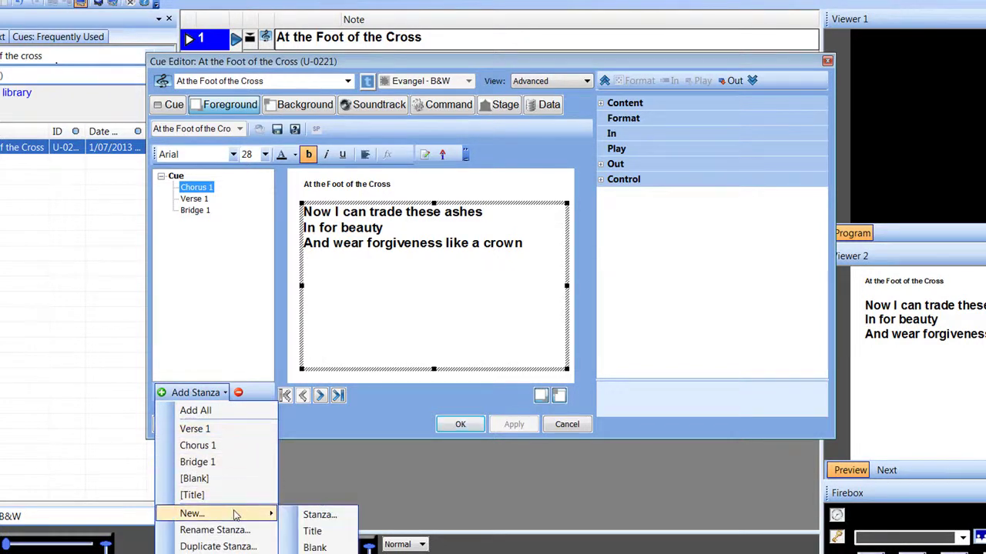
left_click(282, 519)
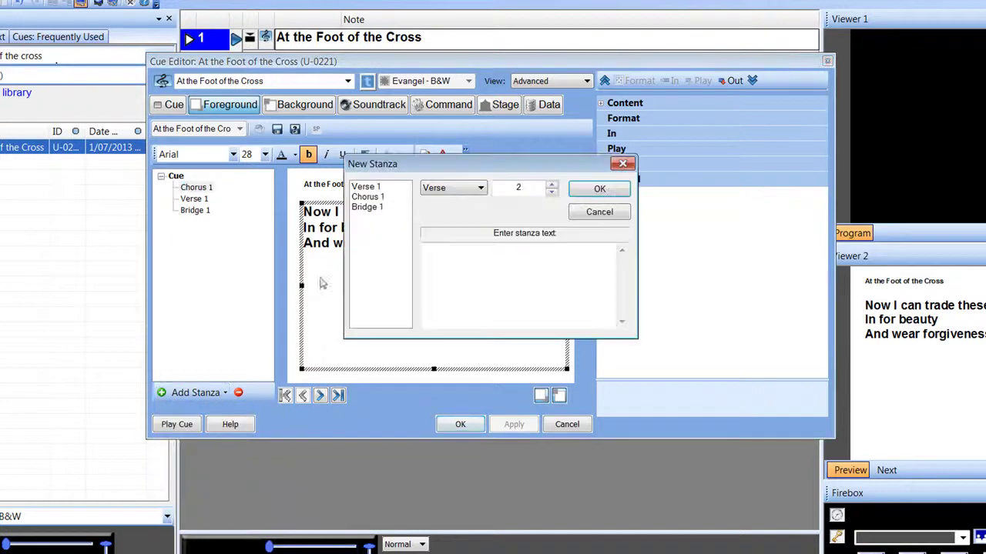
left_click_drag(449, 163, 407, 182)
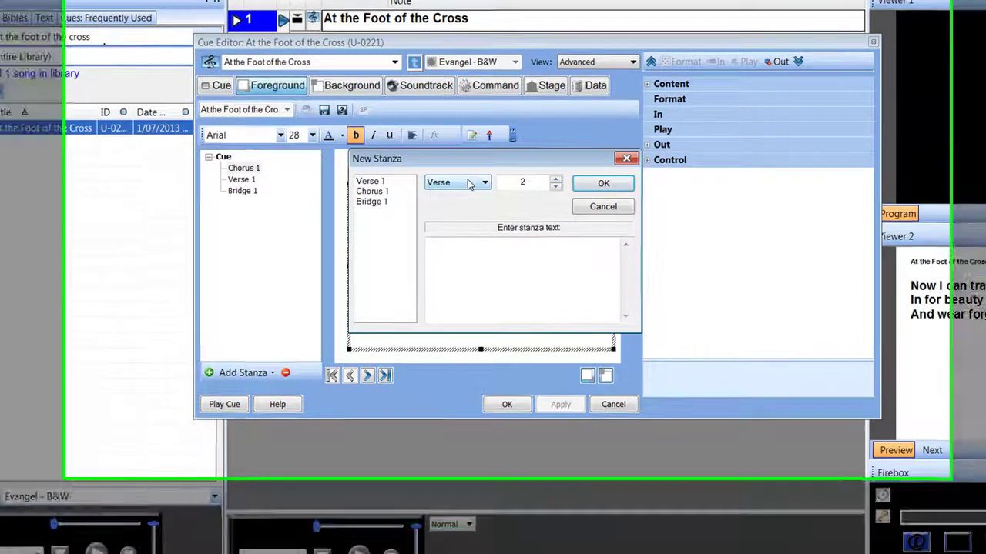
left_click(467, 183)
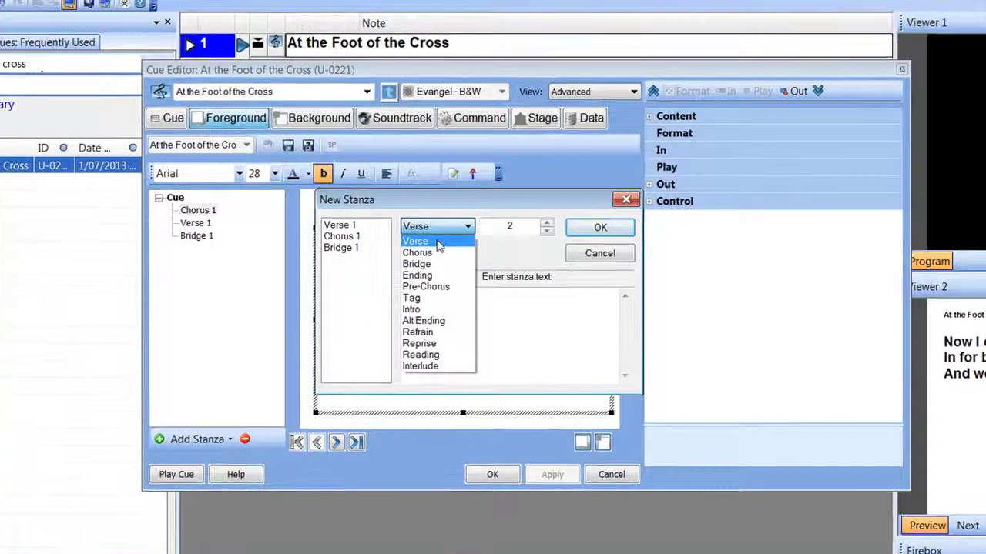
left_click(459, 199)
left_click(469, 327)
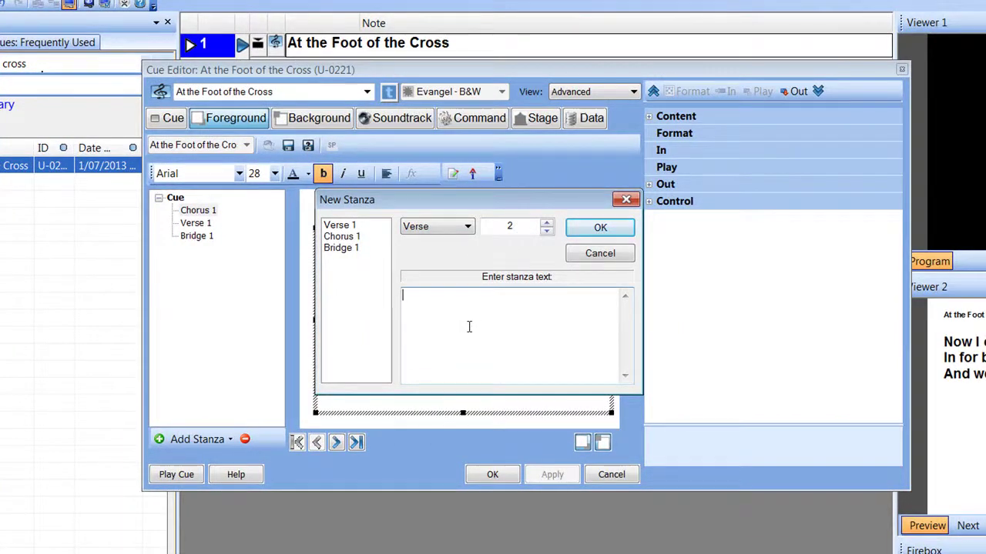
type("At the foot of the cross ")
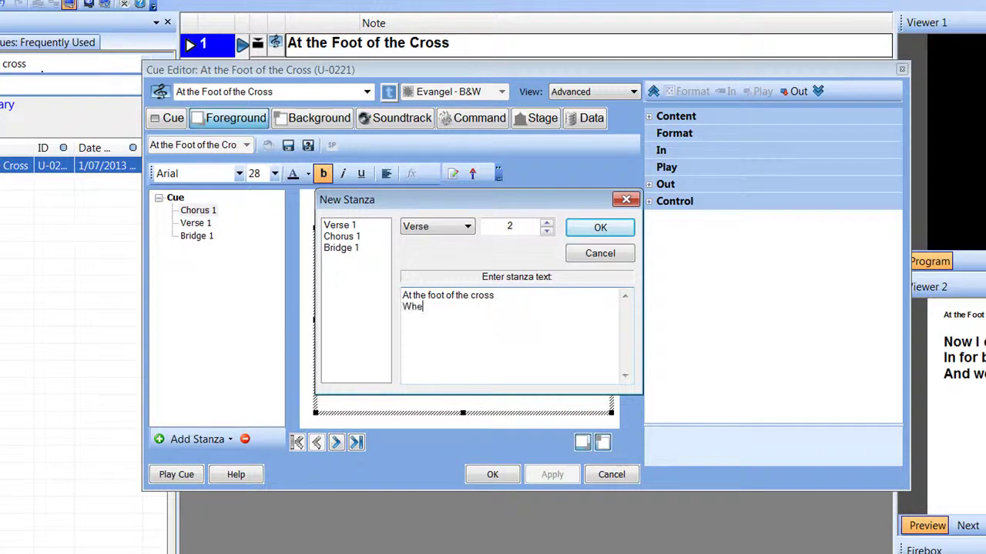
type("Where I am made complete")
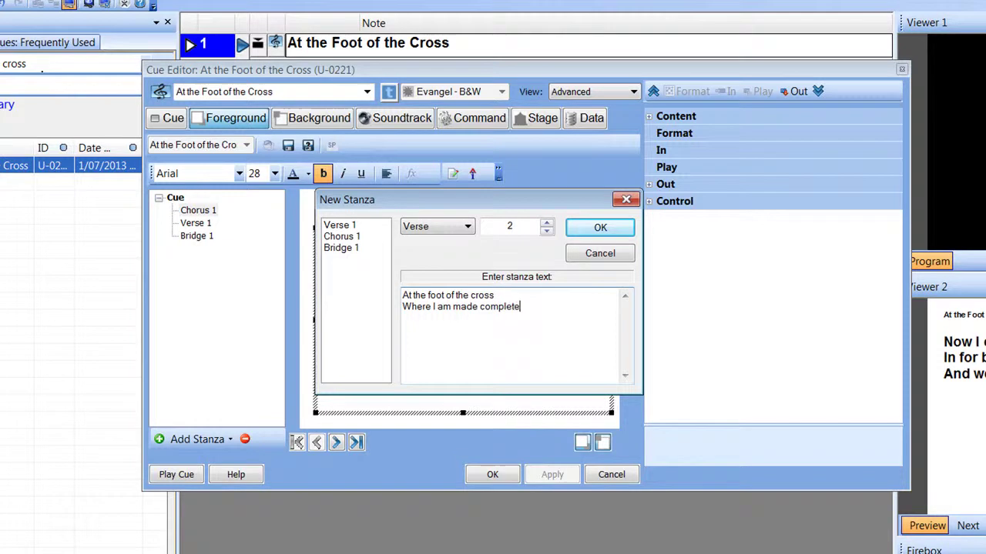
left_click(600, 230)
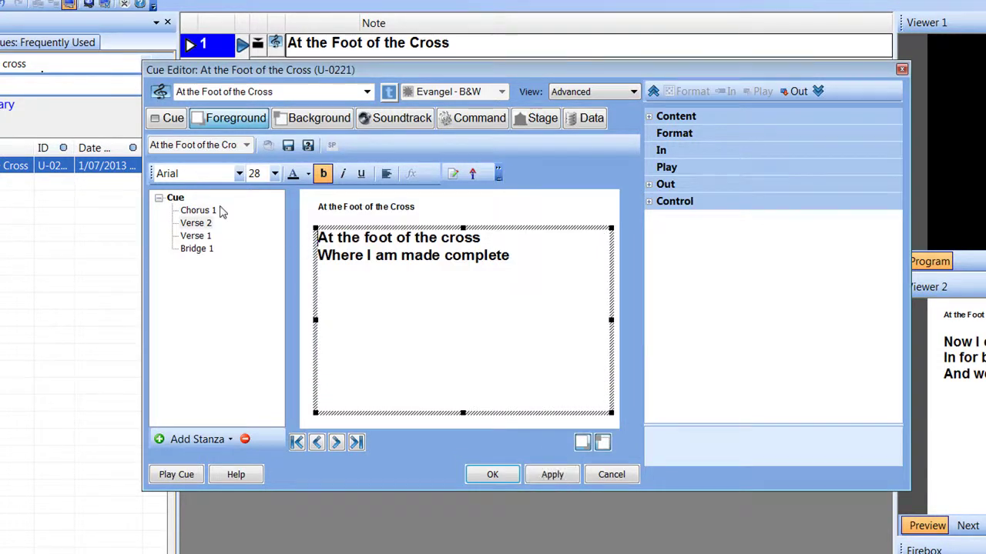
Step: Drag the stanzas into the order Verse 1, Verse 2, Chorus 1, Bridge 1
mouse_move(201, 231)
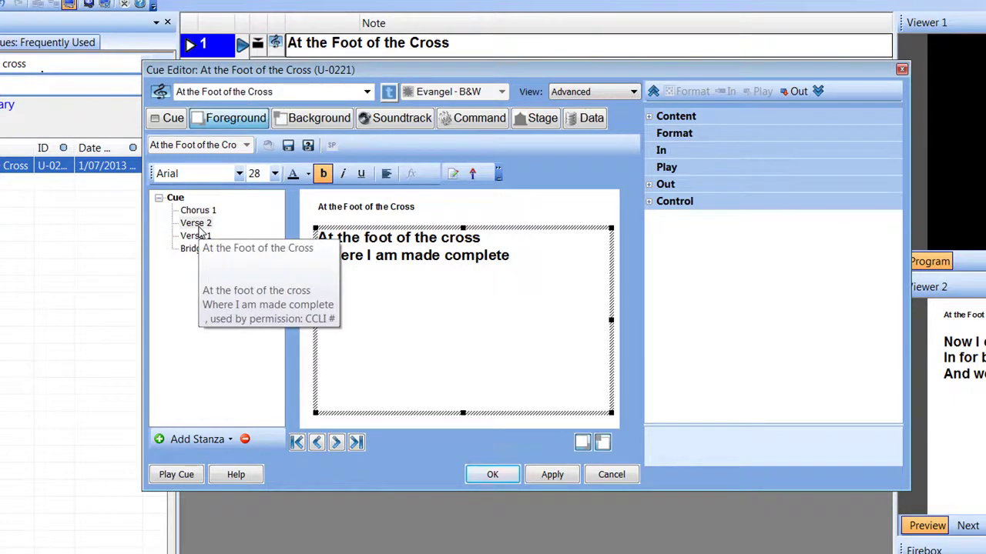
left_click_drag(200, 229, 202, 246)
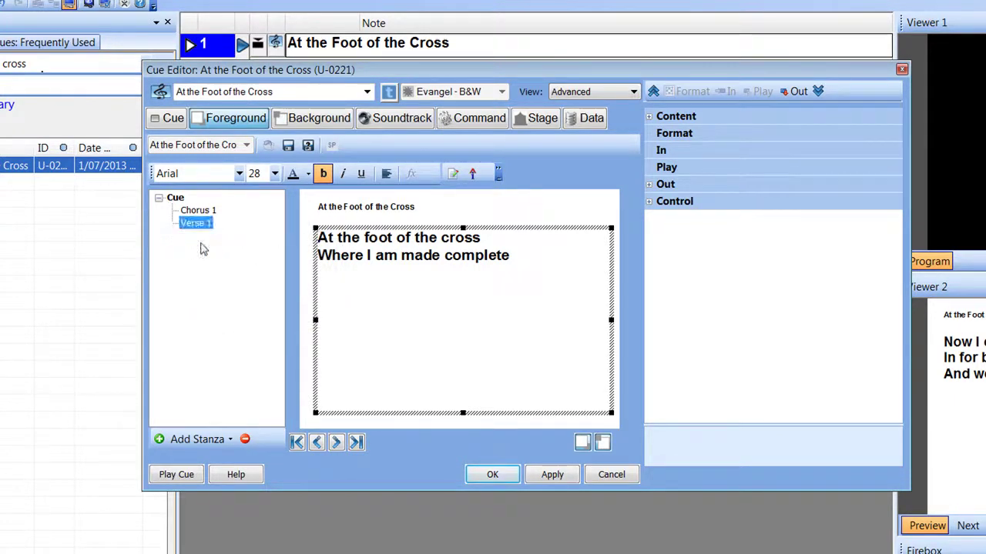
mouse_move(208, 221)
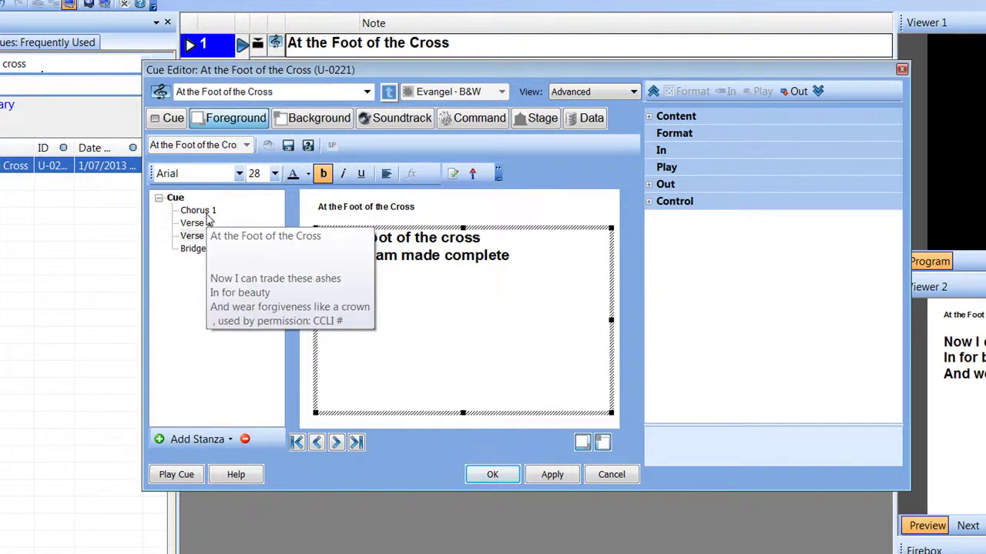
left_click_drag(208, 222, 208, 248)
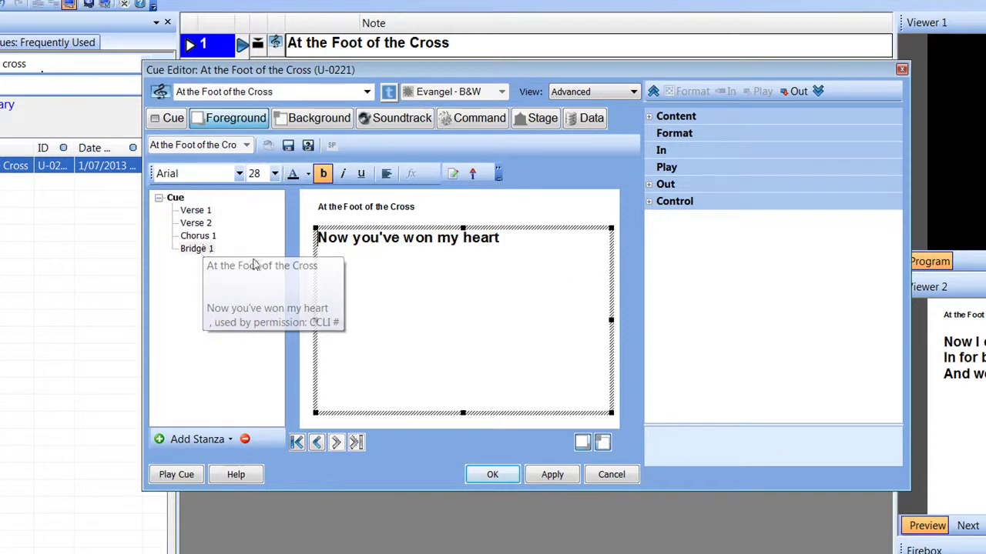
Step: Check each of the four stanzas' lyrics, then apply and close the cue editor
left_click(201, 211)
left_click(204, 224)
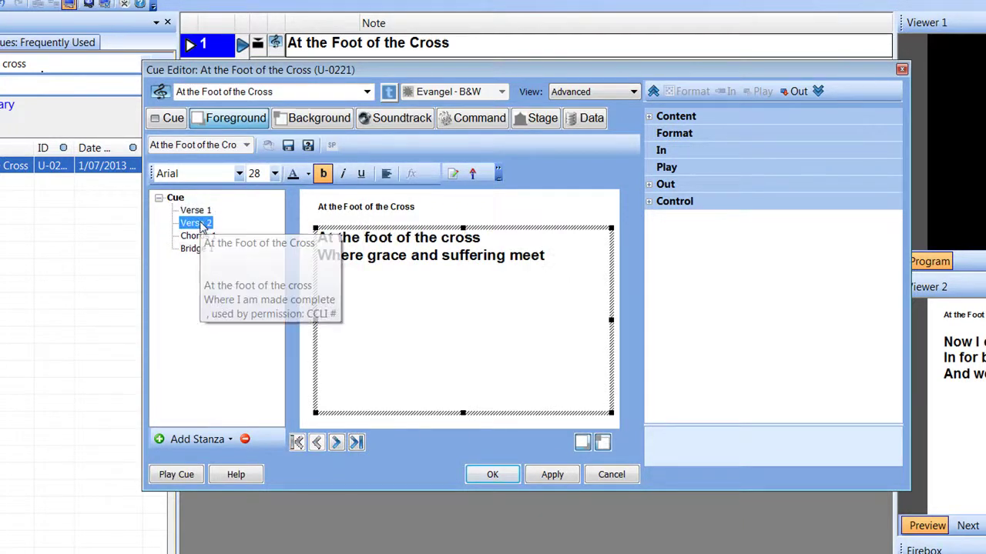
left_click(197, 238)
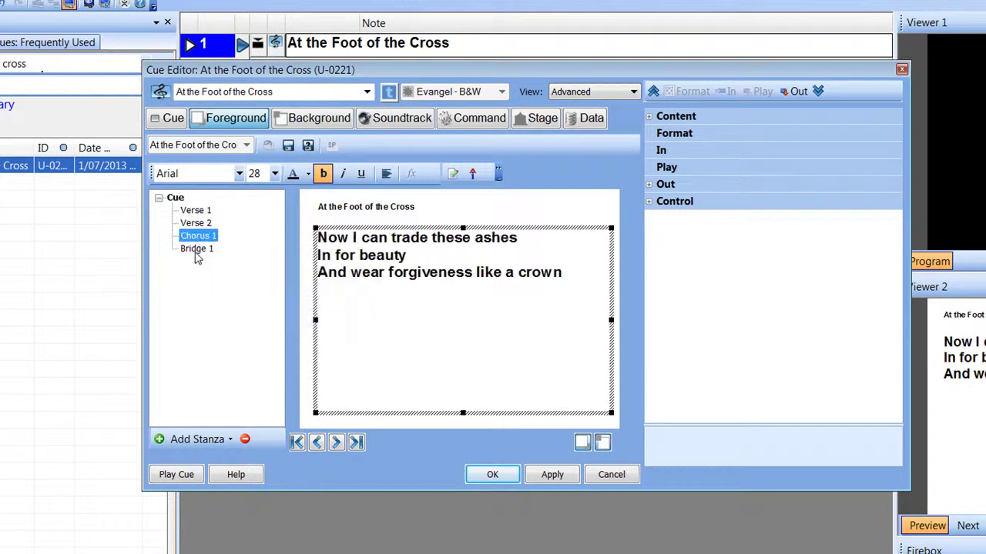
left_click(197, 250)
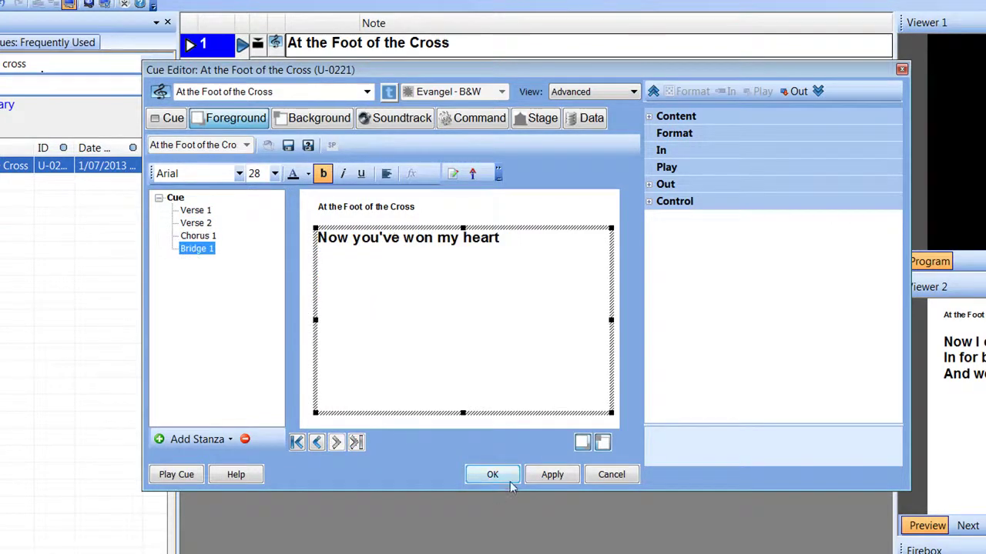
left_click(552, 475)
left_click(439, 378)
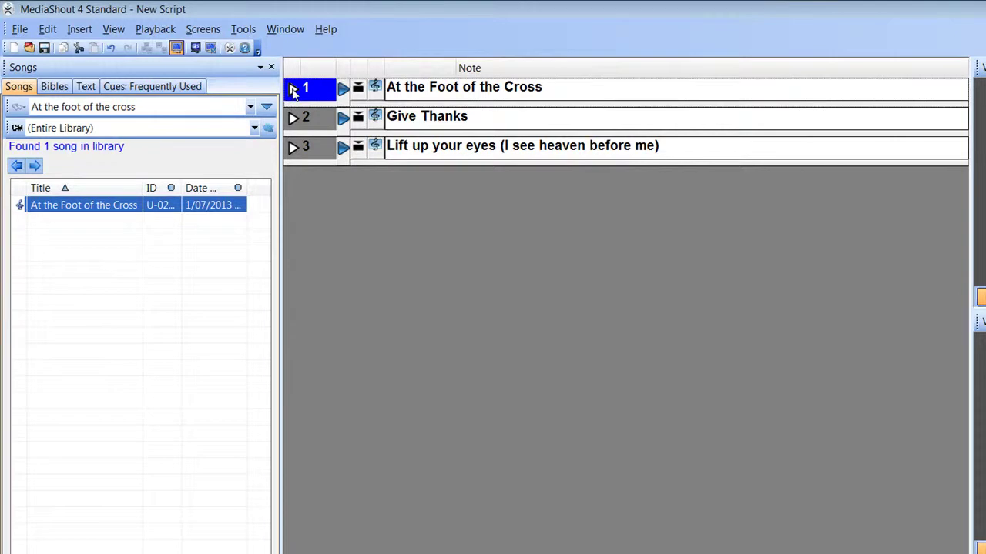
Step: Expand the song's script cue and send Verse 1, Verse 2, Chorus 1 and Bridge 1 live in turn
left_click(293, 89)
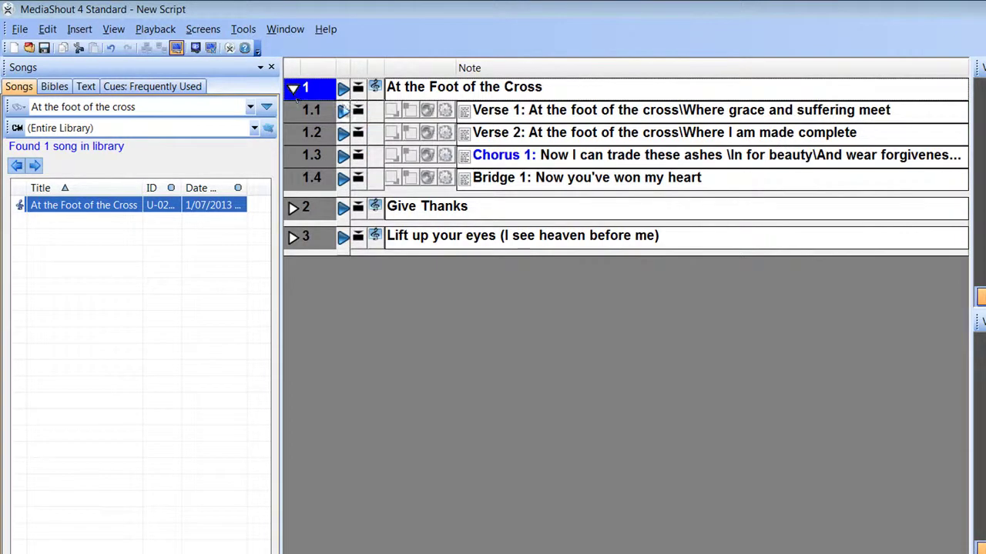
left_click(576, 118)
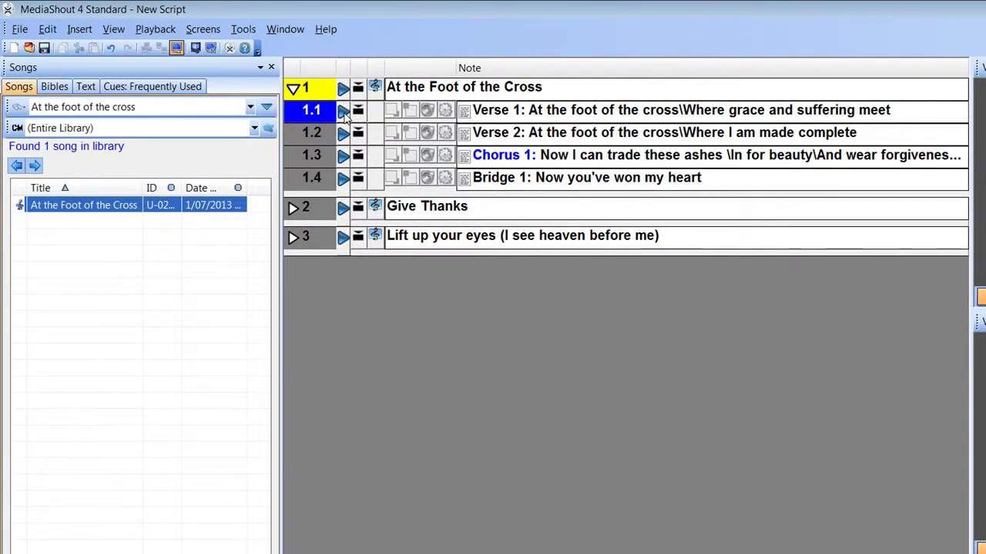
left_click(343, 133)
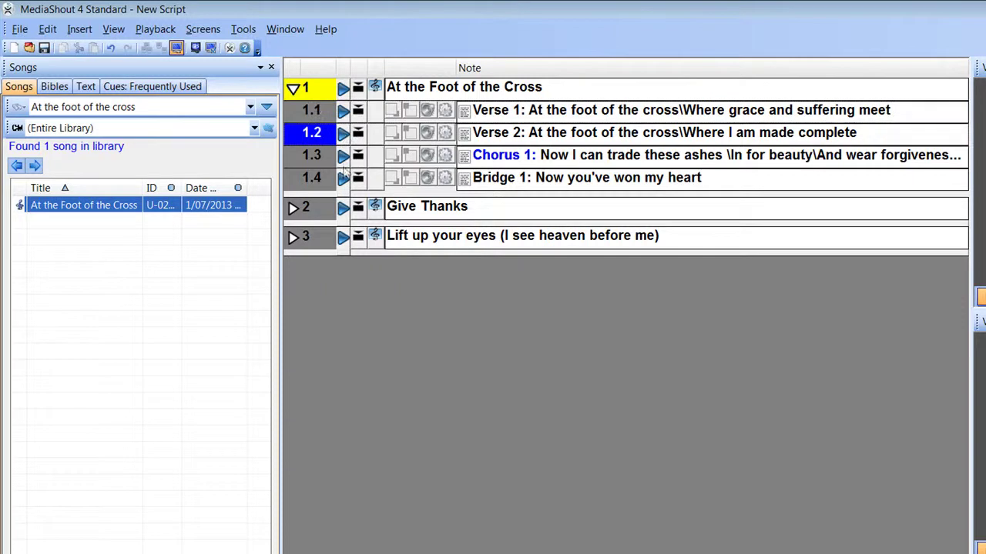
left_click(344, 157)
left_click(345, 178)
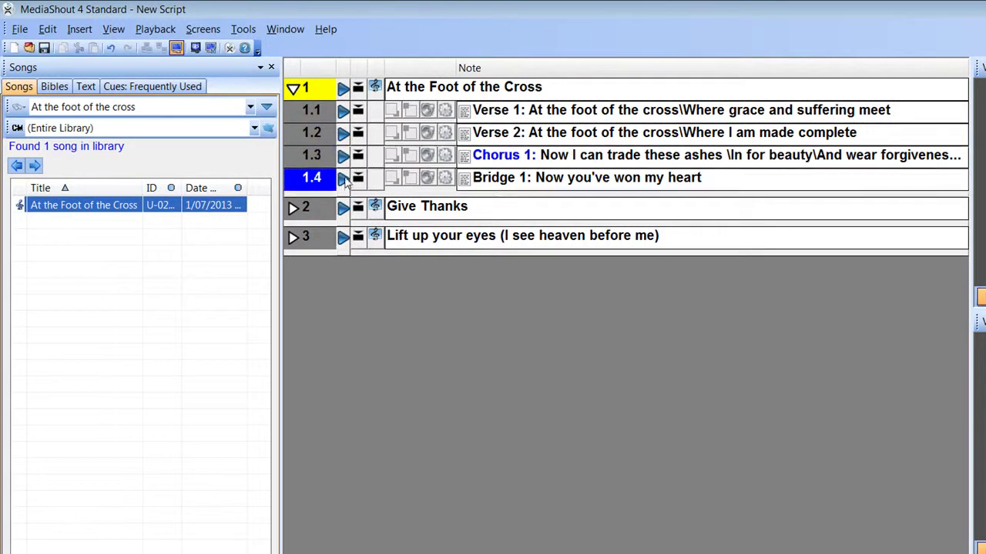